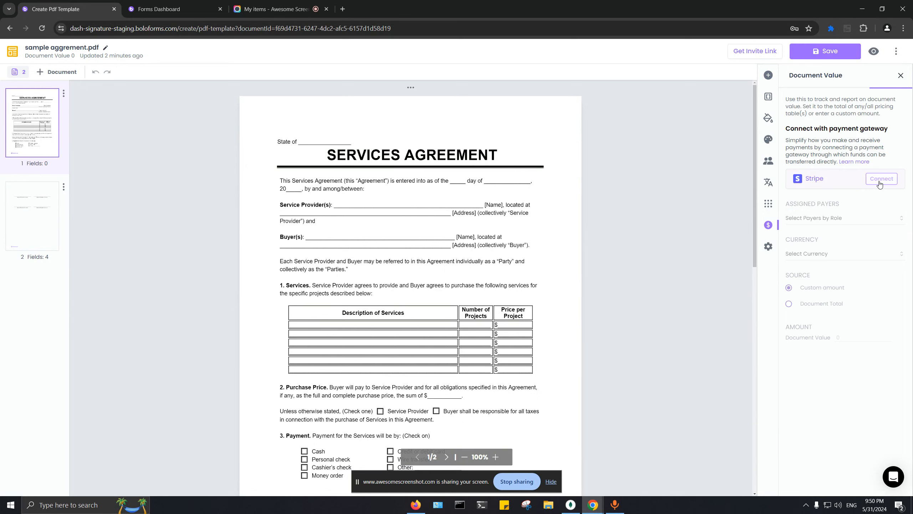
Start connecting Stripe as the document's payment gateway, and switch to the Firefox window showing the same template
{"action": "left_click", "coordinate": [879, 183]}
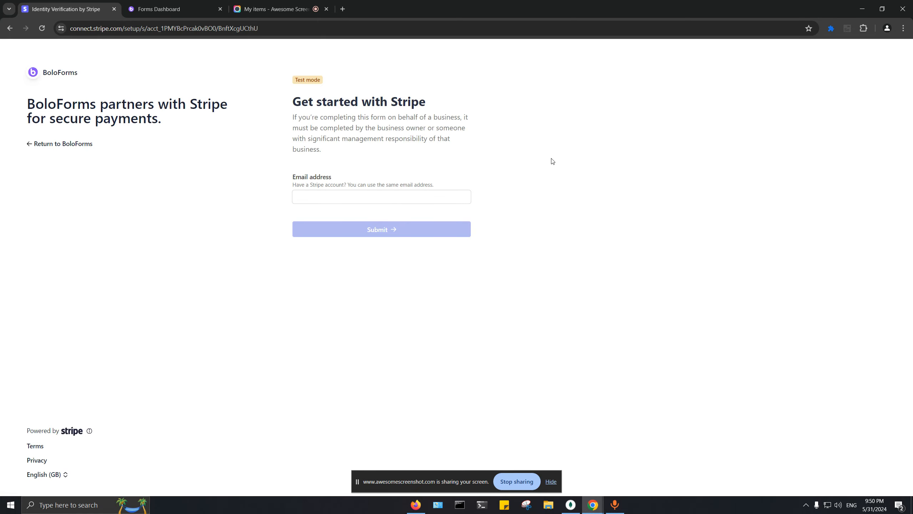
{"action": "left_click", "coordinate": [284, 10]}
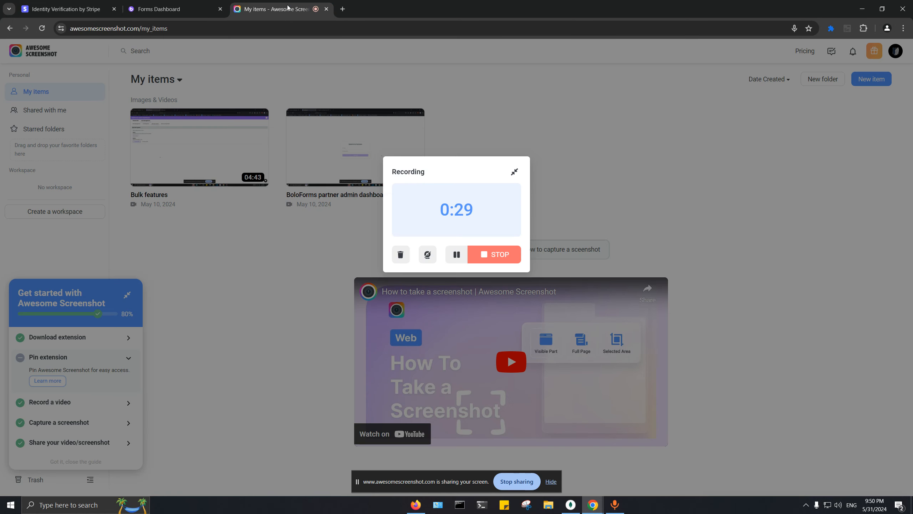
{"action": "key", "text": "alt+Tab"}
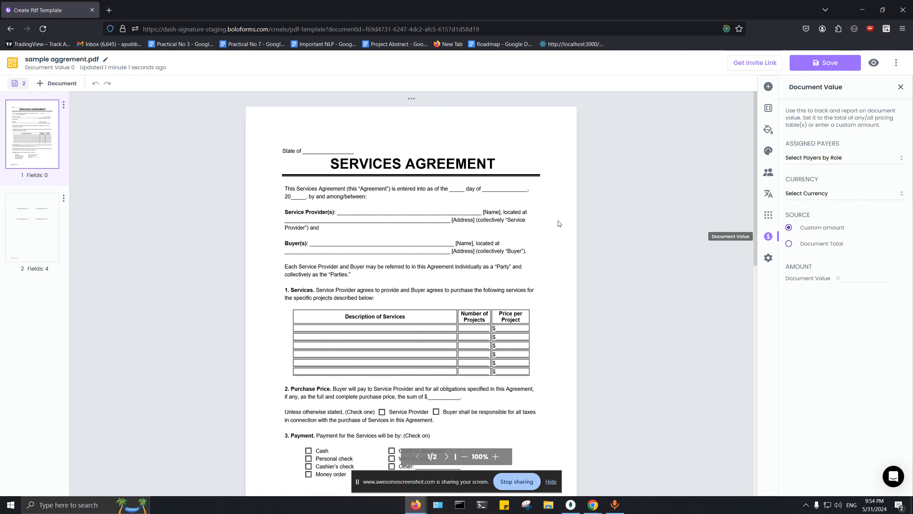
Set the document value's currency to US Dollar and its custom amount to 500
{"action": "left_click", "coordinate": [803, 191]}
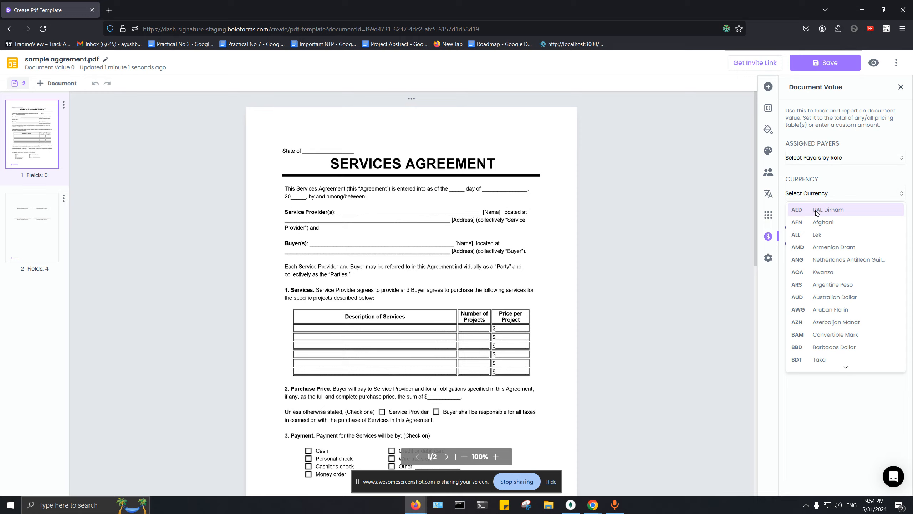
{"action": "key", "text": "Return"}
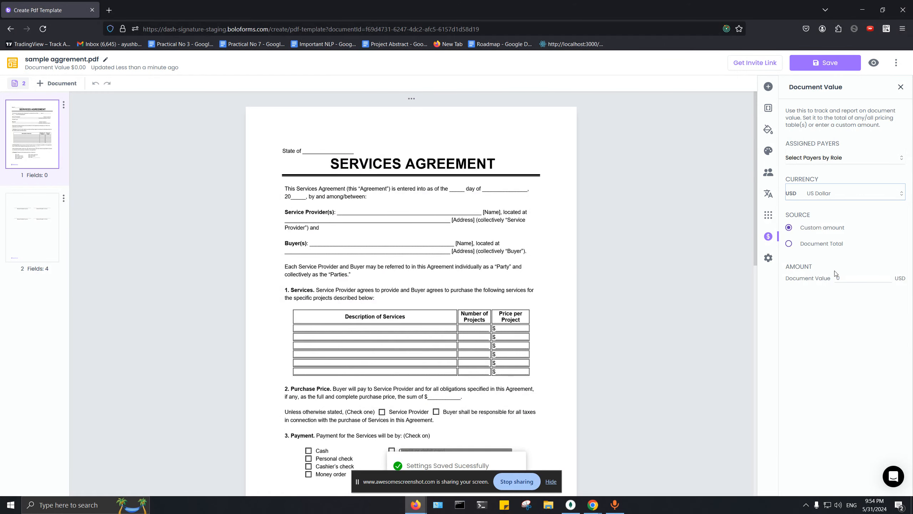
{"action": "left_click", "coordinate": [852, 280]}
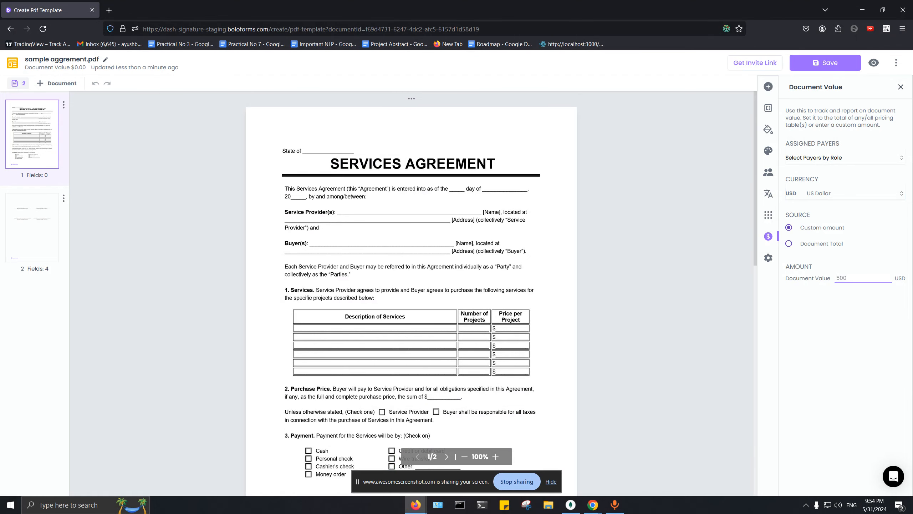
{"action": "type", "text": "500"}
Load the dashboard at dash-signature-staging.boloforms.com in a new browser tab
{"action": "left_click", "coordinate": [112, 12]}
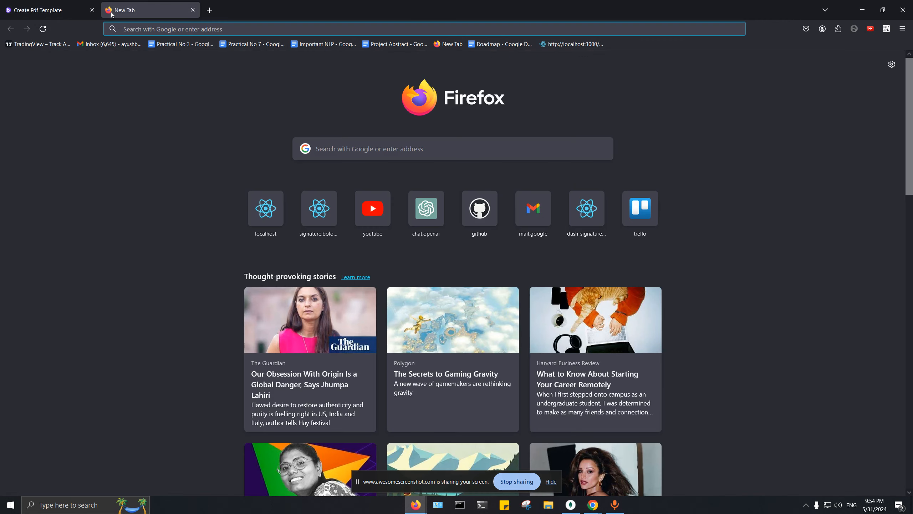
{"action": "type", "text": "dash-signature-staging.boloforms.com/"}
{"action": "key", "text": "Right"}
{"action": "key", "text": "Return"}
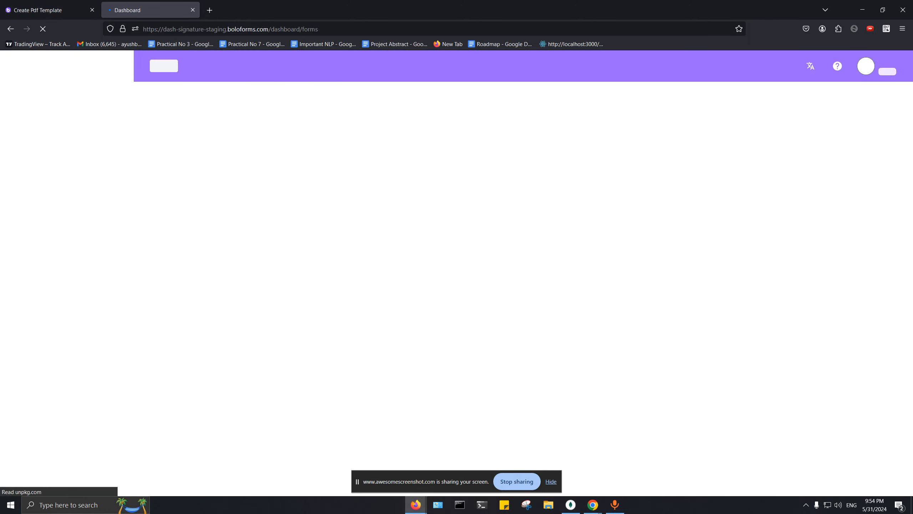
Set the default currency in the workspace defaults to USD (US Dollar)
{"action": "left_click", "coordinate": [45, 483]}
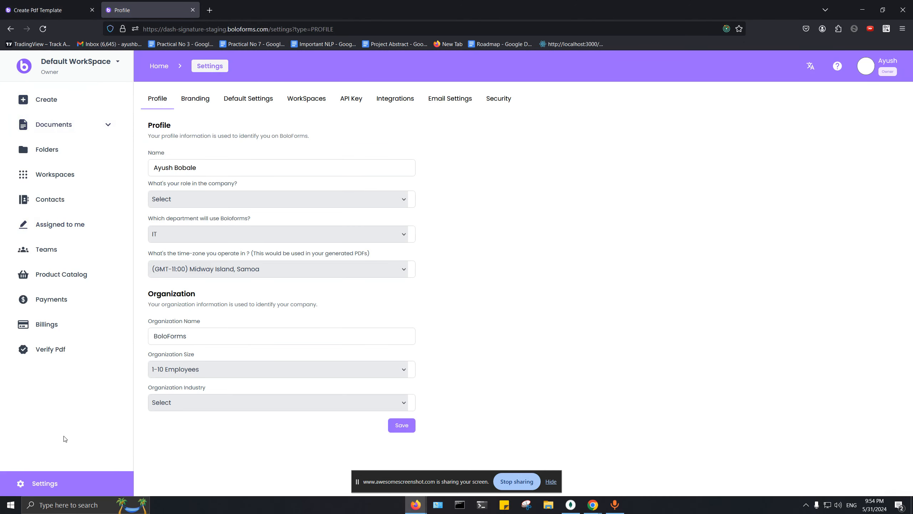
{"action": "left_click", "coordinate": [240, 98]}
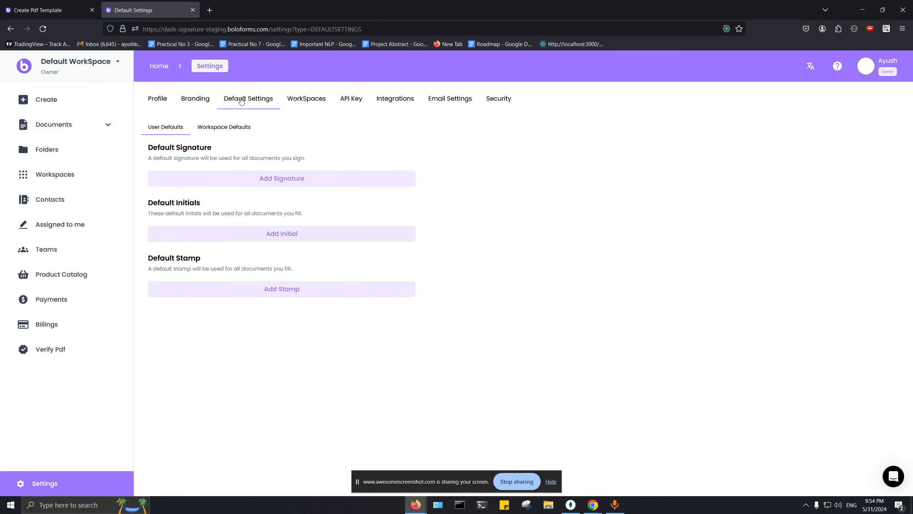
{"action": "left_click", "coordinate": [239, 128]}
{"action": "left_click", "coordinate": [217, 171]}
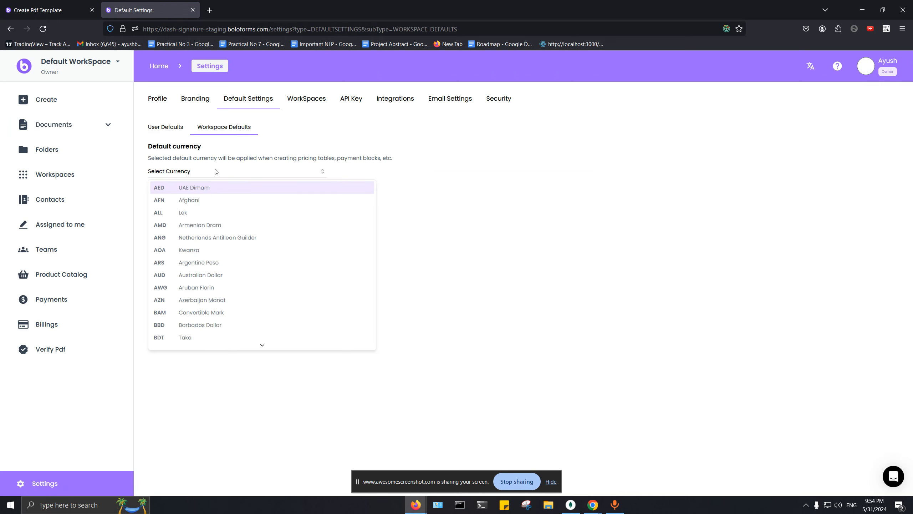
{"action": "type", "text": "usd"}
{"action": "key", "text": "Return"}
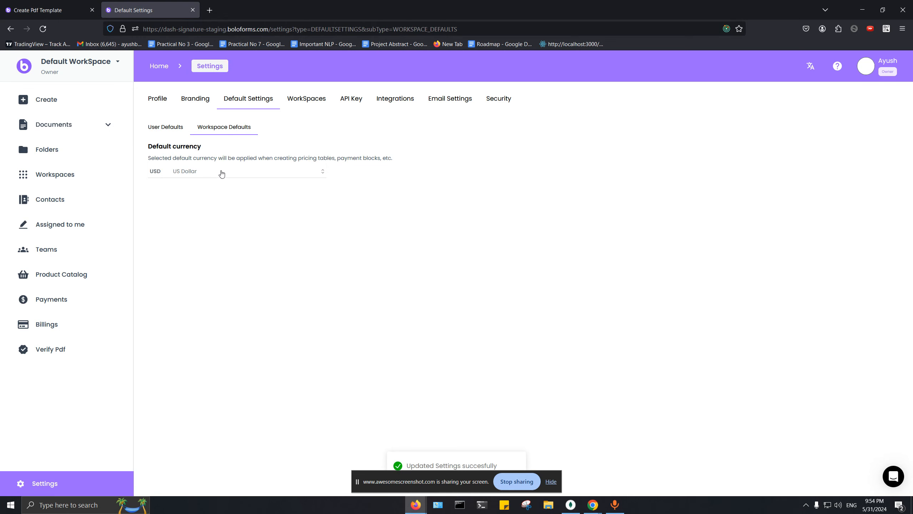
Return to the PDF template and assign the Payer role as payer of the document value
{"action": "left_click", "coordinate": [12, 3]}
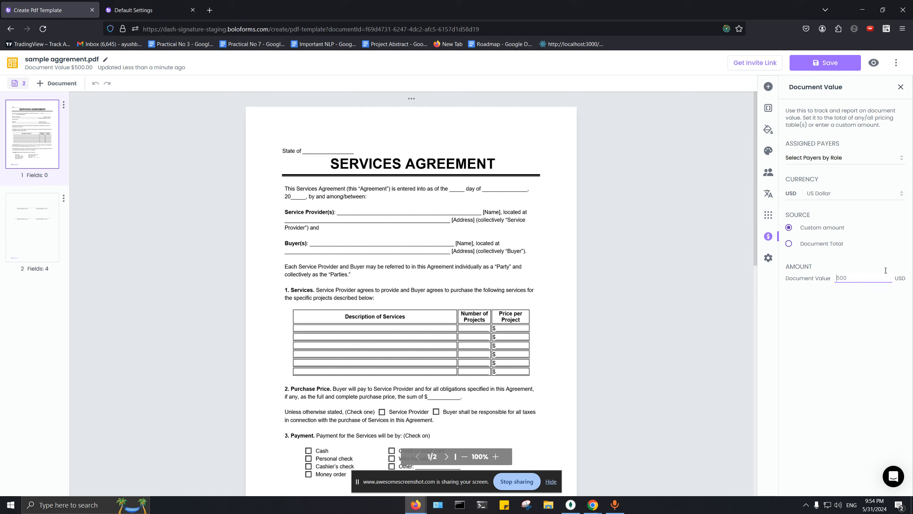
{"action": "left_click", "coordinate": [865, 158]}
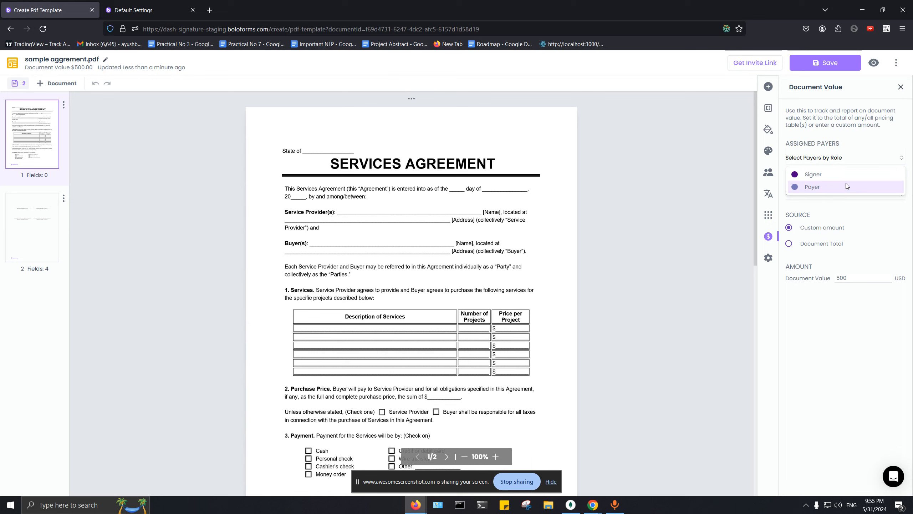
{"action": "left_click", "coordinate": [846, 185]}
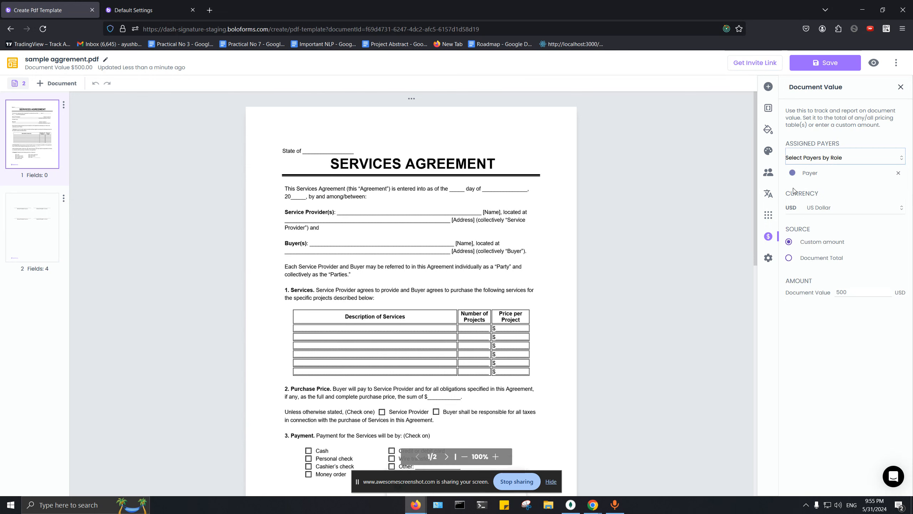
Check the signature fields, save the template and choose the saved e-mail contacts for the Signer and Payer recipients
{"action": "scroll", "coordinate": [278, 315], "scroll_direction": "down", "scroll_amount": 10}
{"action": "scroll", "coordinate": [279, 316], "scroll_direction": "down", "scroll_amount": 2}
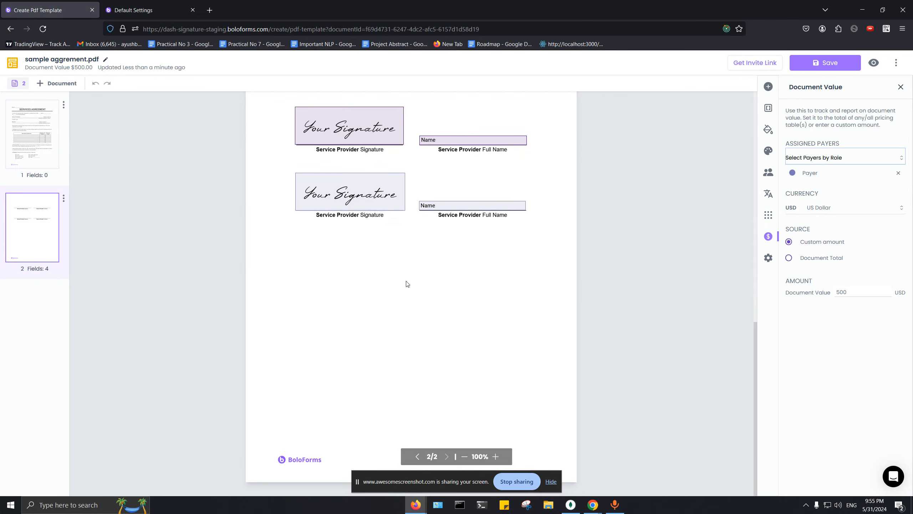
{"action": "scroll", "coordinate": [421, 298], "scroll_direction": "up", "scroll_amount": 2}
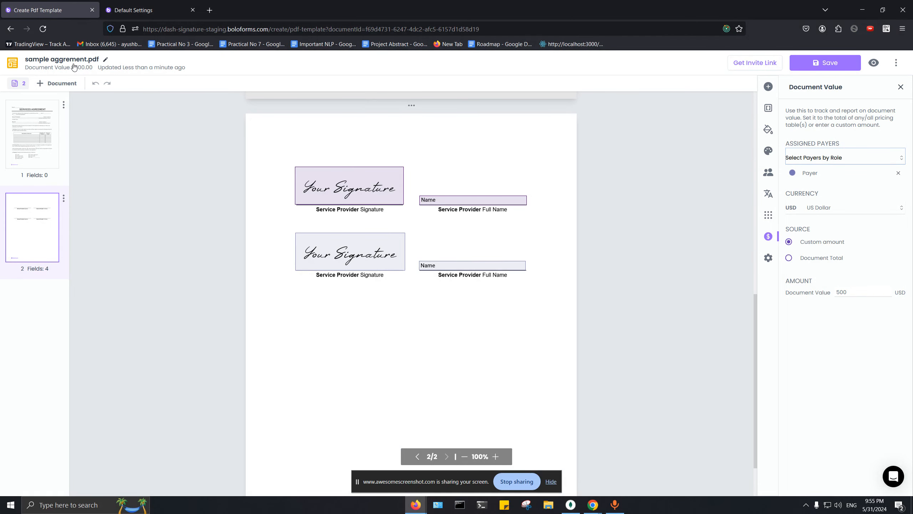
{"action": "left_click", "coordinate": [810, 67]}
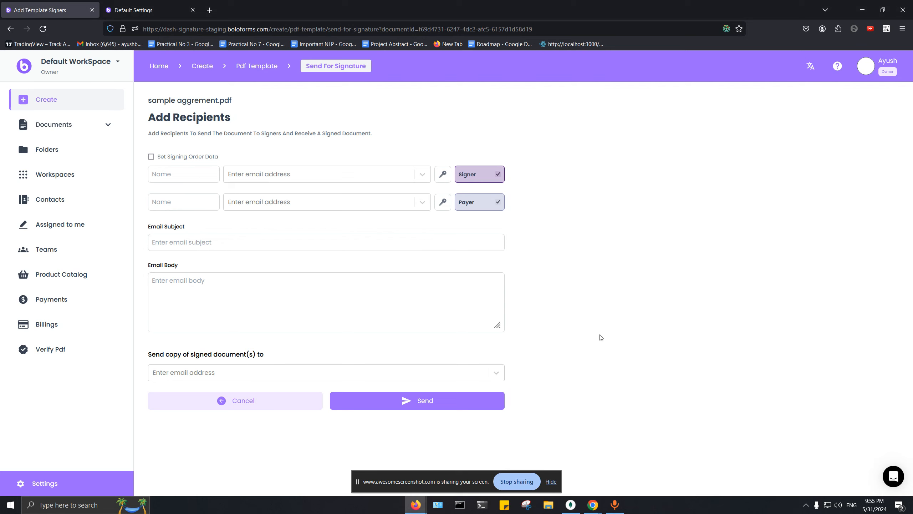
{"action": "left_click", "coordinate": [402, 180]}
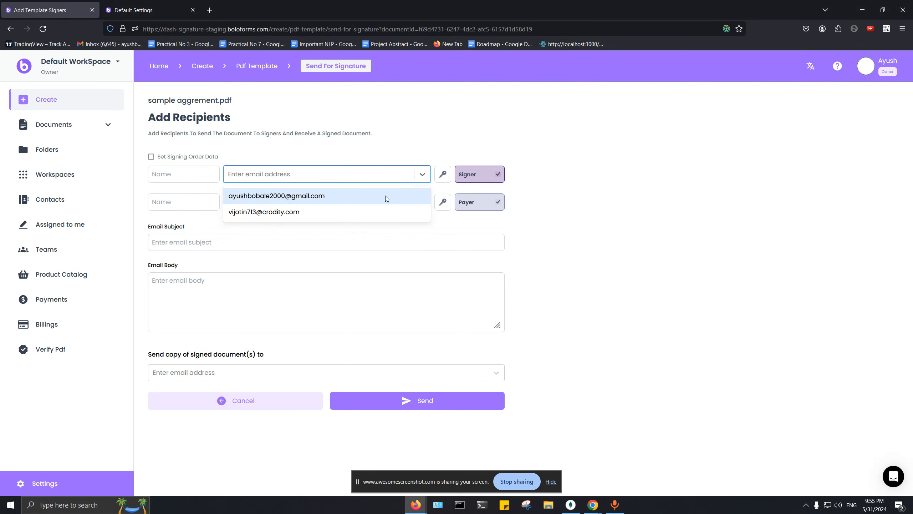
{"action": "left_click", "coordinate": [376, 207]}
{"action": "left_click", "coordinate": [375, 202]}
{"action": "left_click", "coordinate": [364, 223]}
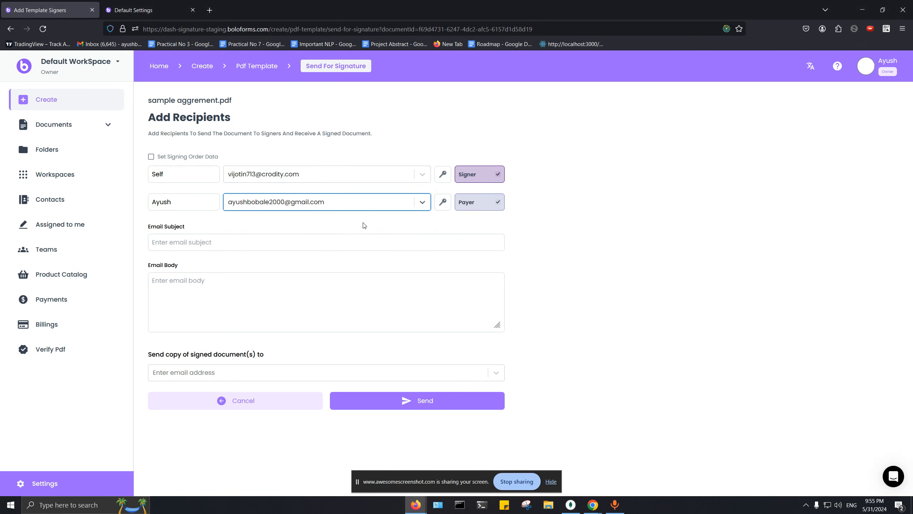
Send the agreement for in-person signing and confirm the Payer as the recipient who signs
{"action": "left_click", "coordinate": [398, 400]}
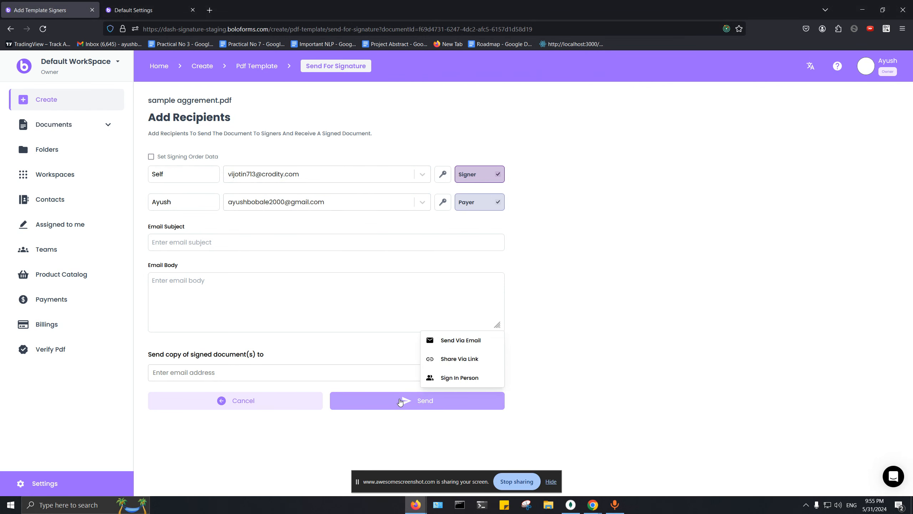
{"action": "left_click", "coordinate": [444, 380]}
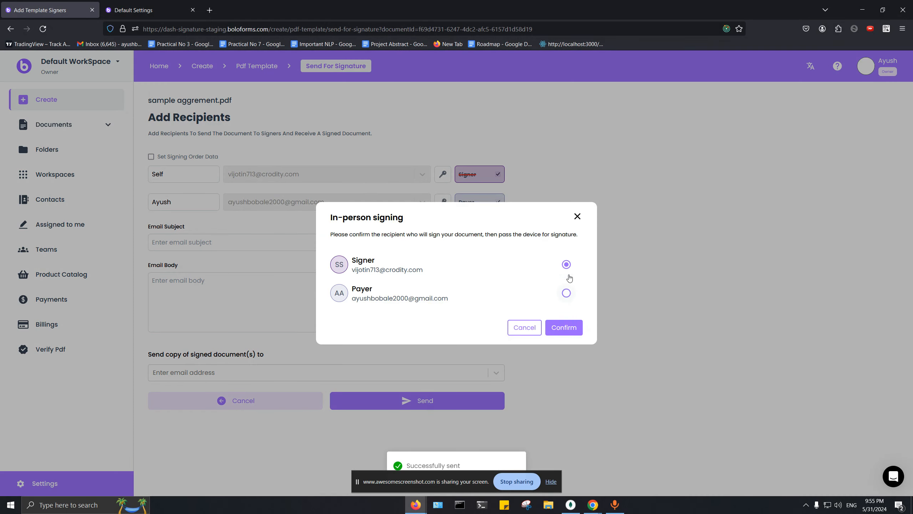
{"action": "left_click", "coordinate": [563, 325]}
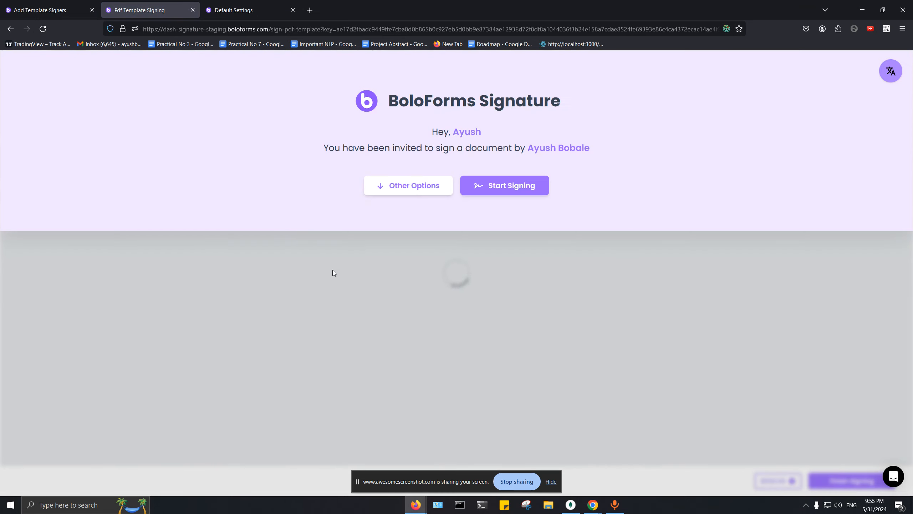
Sign the agreement as the Payer with a hand-drawn black signature on page 2 and finish signing
{"action": "left_click", "coordinate": [502, 187]}
{"action": "mouse_move", "coordinate": [773, 487]}
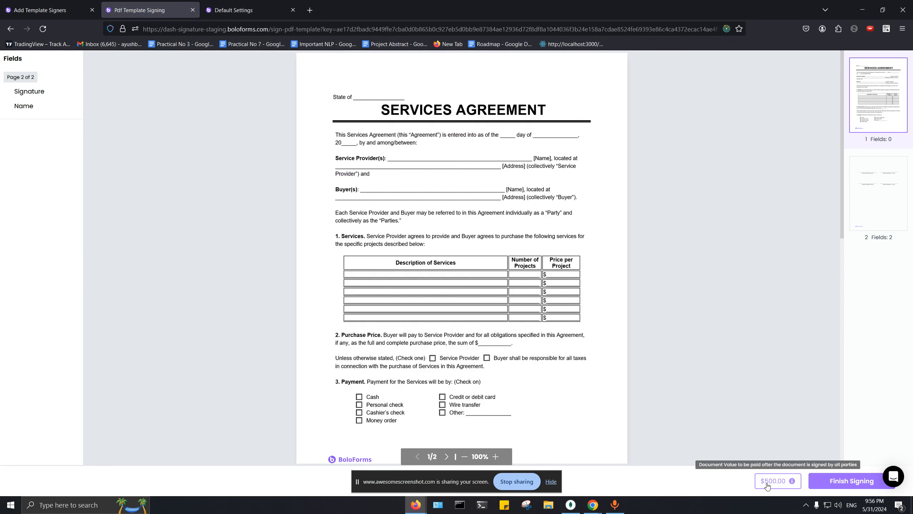
{"action": "scroll", "coordinate": [500, 325], "scroll_direction": "down", "scroll_amount": 8}
{"action": "left_click", "coordinate": [399, 332]}
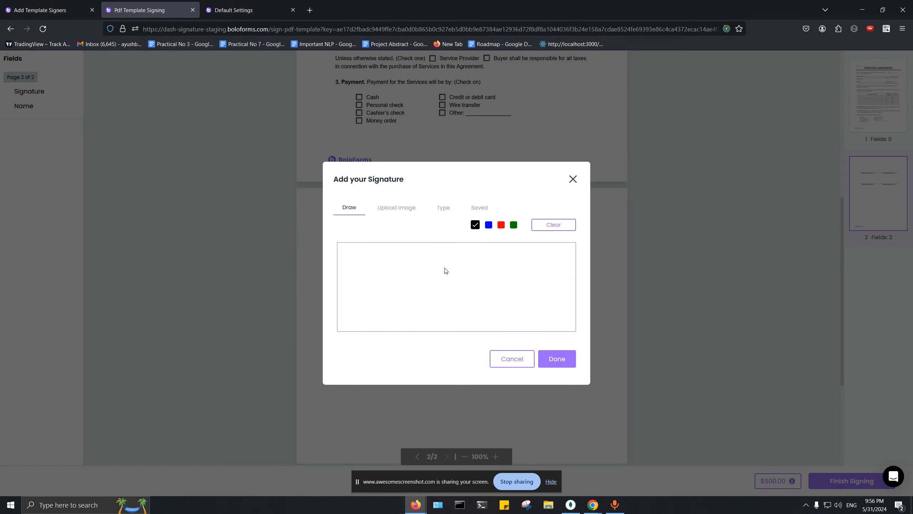
{"action": "mouse_move", "coordinate": [398, 267]}
{"action": "left_mouse_down"}
{"action": "mouse_move", "coordinate": [410, 299]}
{"action": "mouse_move", "coordinate": [374, 300]}
{"action": "left_mouse_up"}
{"action": "left_click_drag", "start_coordinate": [439, 282], "coordinate": [440, 308]}
{"action": "mouse_move", "coordinate": [430, 254]}
{"action": "left_mouse_down"}
{"action": "mouse_move", "coordinate": [447, 252]}
{"action": "mouse_move", "coordinate": [510, 293]}
{"action": "mouse_move", "coordinate": [523, 288]}
{"action": "left_mouse_up"}
{"action": "left_click", "coordinate": [557, 358]}
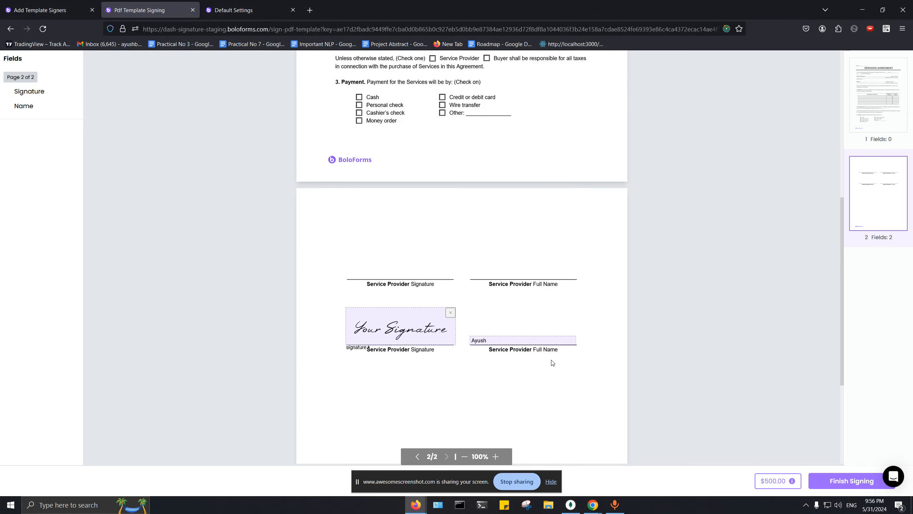
{"action": "left_click", "coordinate": [851, 480]}
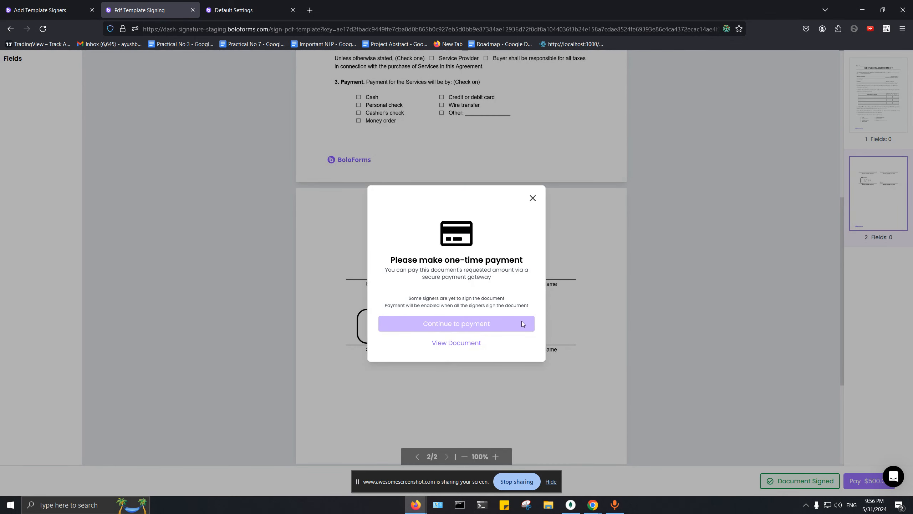
Return to the in-person signing dialog and confirm the Signer as the recipient who signs
{"action": "left_click", "coordinate": [47, 10]}
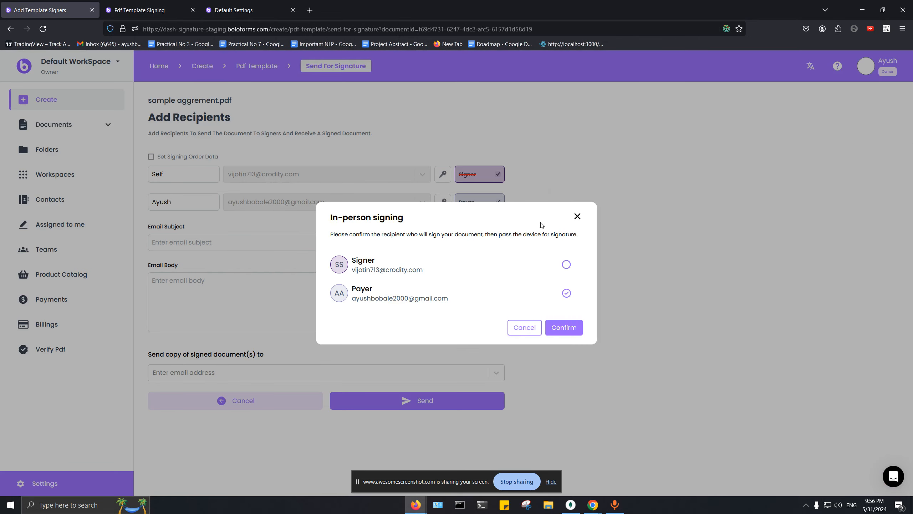
{"action": "left_click", "coordinate": [565, 263]}
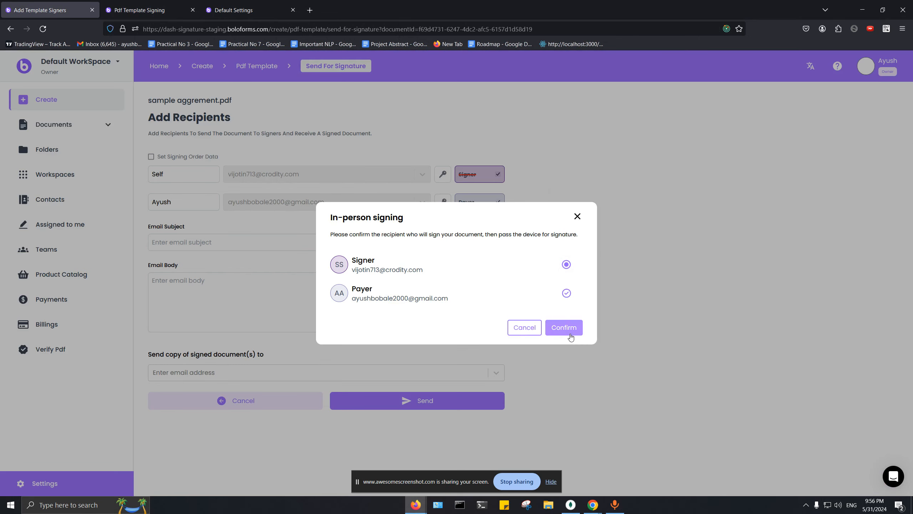
{"action": "left_click", "coordinate": [566, 329]}
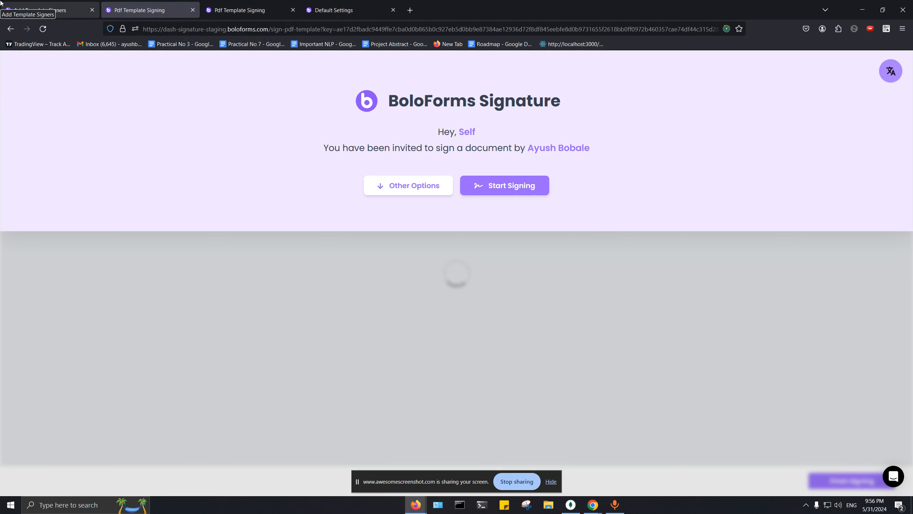
Examine the payment status of sample aggrement.pdf in the workspace's payments overview
{"action": "left_click", "coordinate": [357, 3]}
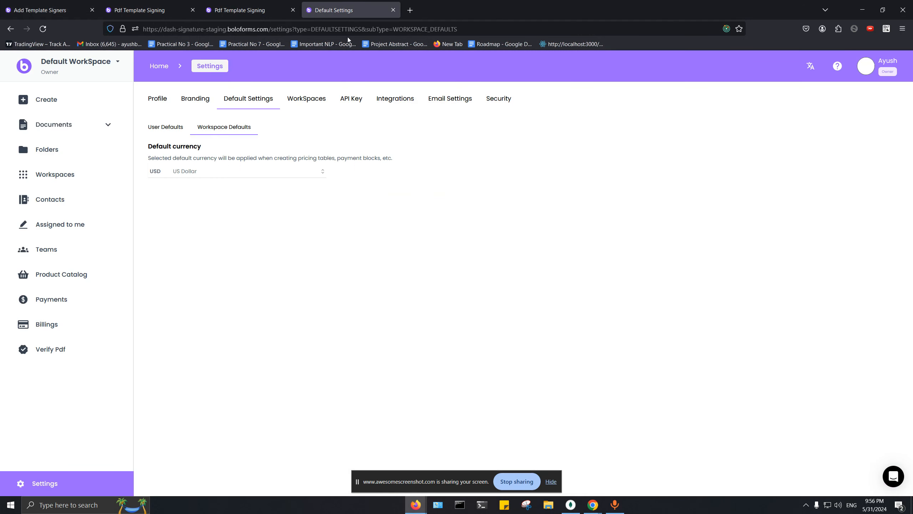
{"action": "left_click", "coordinate": [68, 301]}
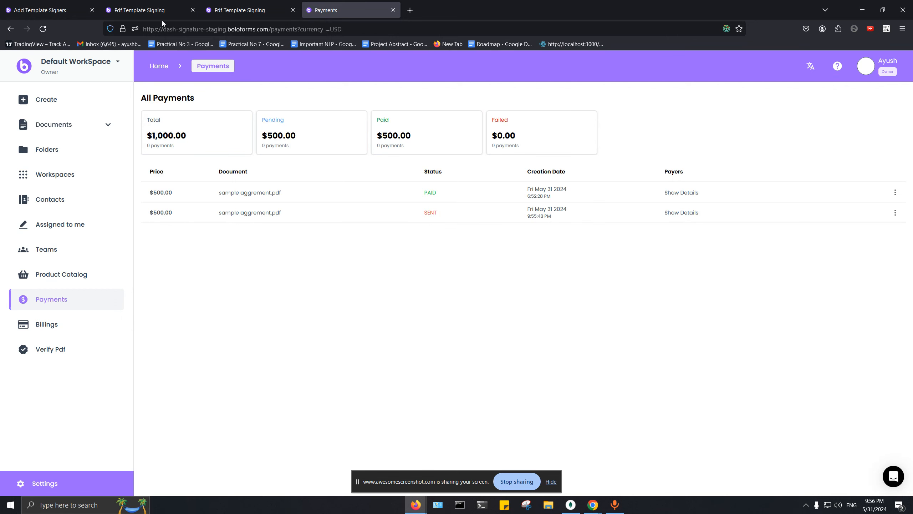
{"action": "left_click", "coordinate": [240, 4]}
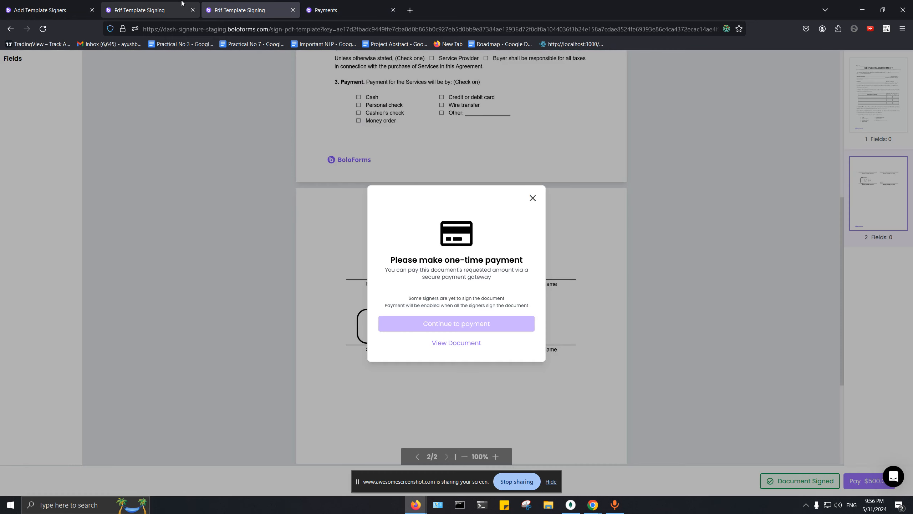
{"action": "left_click", "coordinate": [147, 9]}
{"action": "left_click", "coordinate": [312, 3]}
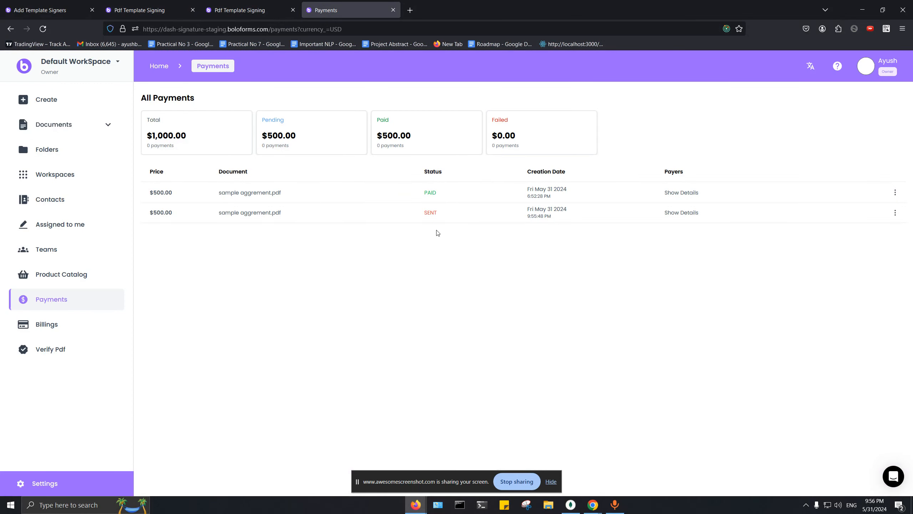
Sign the agreement as the Signer with a hand-drawn signature on page 2 and finish signing
{"action": "left_click", "coordinate": [164, 5]}
{"action": "left_click", "coordinate": [242, 3]}
{"action": "left_click", "coordinate": [162, 4]}
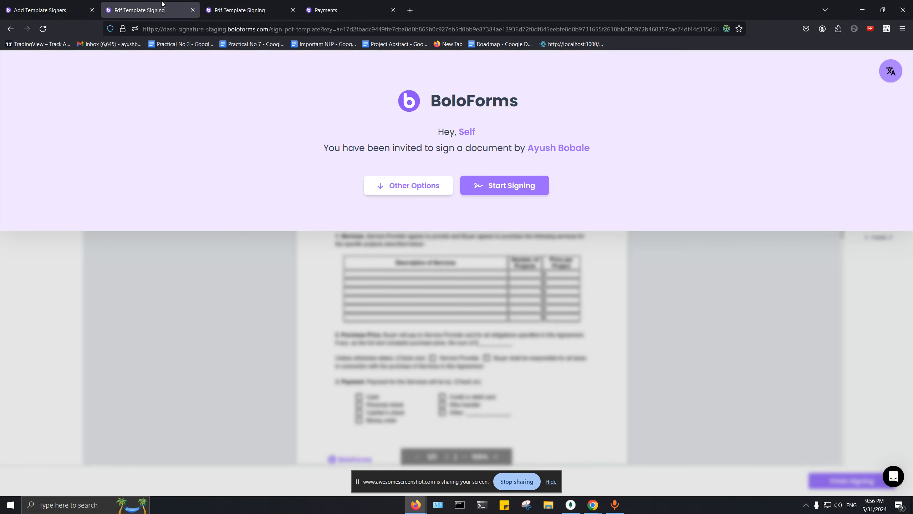
{"action": "left_click", "coordinate": [498, 185]}
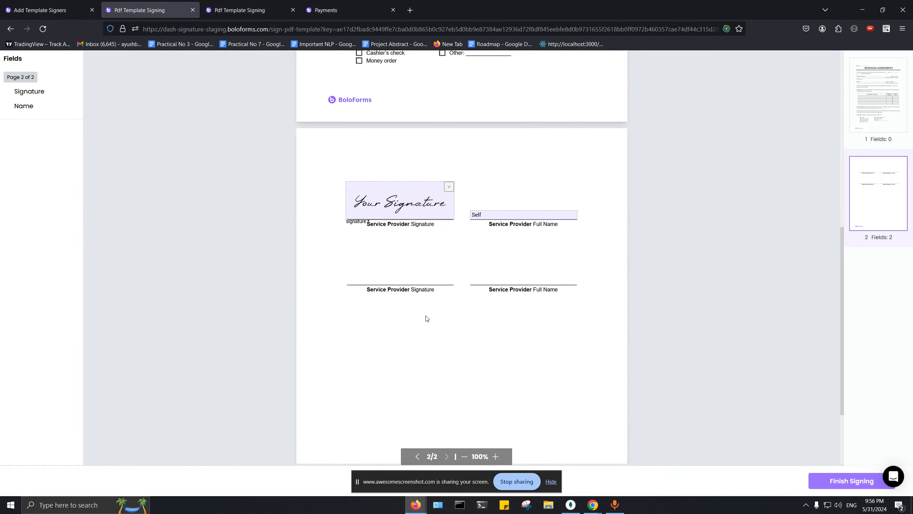
{"action": "left_click", "coordinate": [392, 197]}
{"action": "left_click_drag", "start_coordinate": [402, 268], "coordinate": [382, 304]}
{"action": "mouse_move", "coordinate": [418, 280]}
{"action": "left_mouse_down"}
{"action": "mouse_move", "coordinate": [418, 296]}
{"action": "mouse_move", "coordinate": [417, 268]}
{"action": "mouse_move", "coordinate": [454, 283]}
{"action": "mouse_move", "coordinate": [496, 275]}
{"action": "mouse_move", "coordinate": [511, 291]}
{"action": "left_mouse_up"}
{"action": "left_click", "coordinate": [556, 359]}
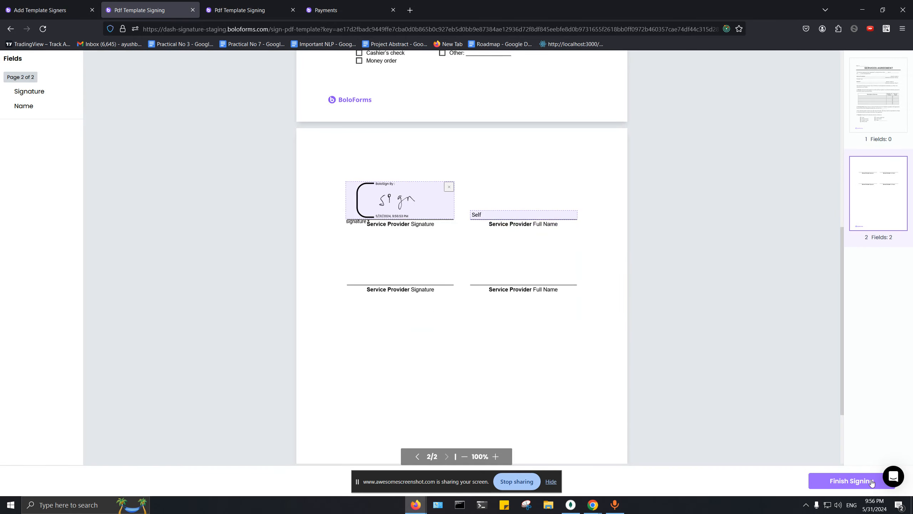
{"action": "left_click", "coordinate": [870, 480]}
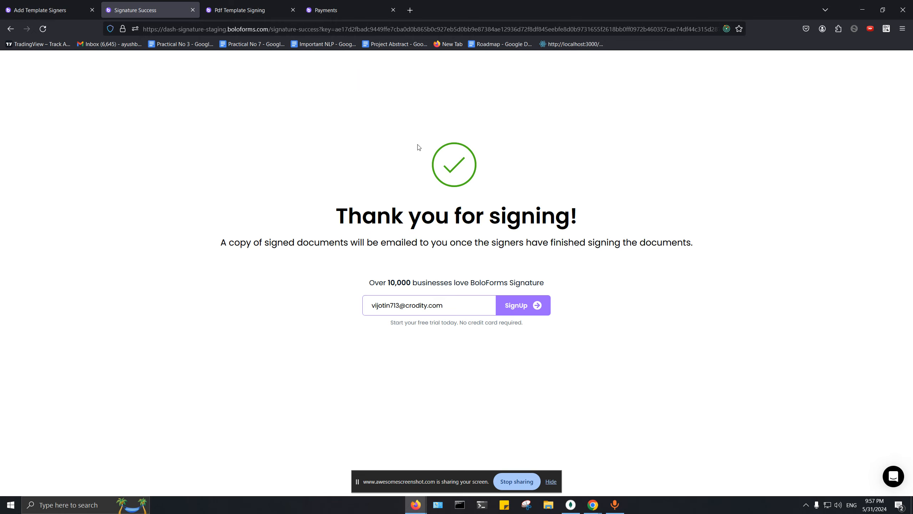
Refresh the Payer's signing page and the payments overview to check the payment status of the latest sample aggrement.pdf
{"action": "left_click", "coordinate": [248, 9]}
{"action": "left_click", "coordinate": [43, 29]}
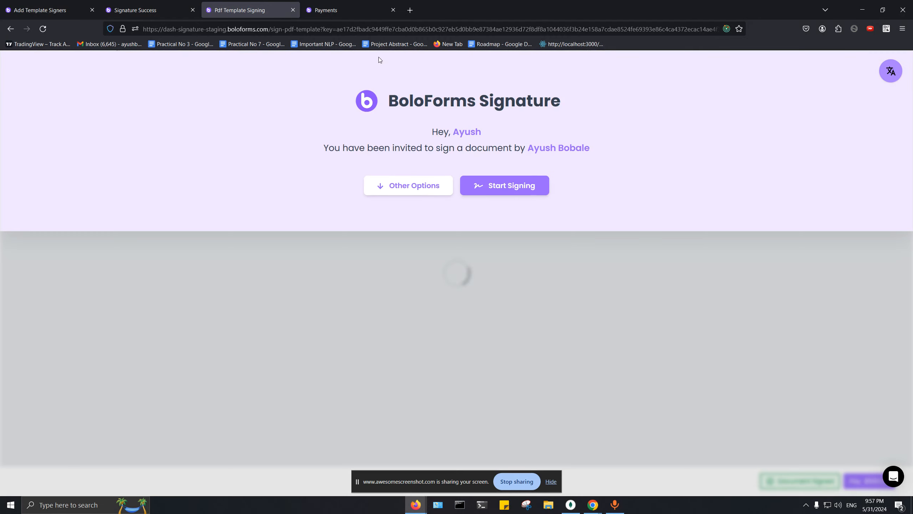
{"action": "left_click", "coordinate": [345, 11]}
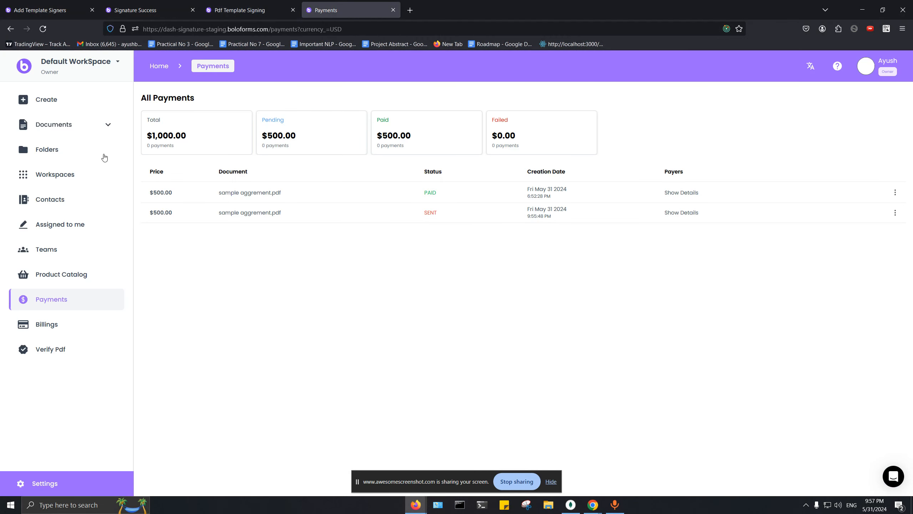
{"action": "left_click", "coordinate": [43, 28]}
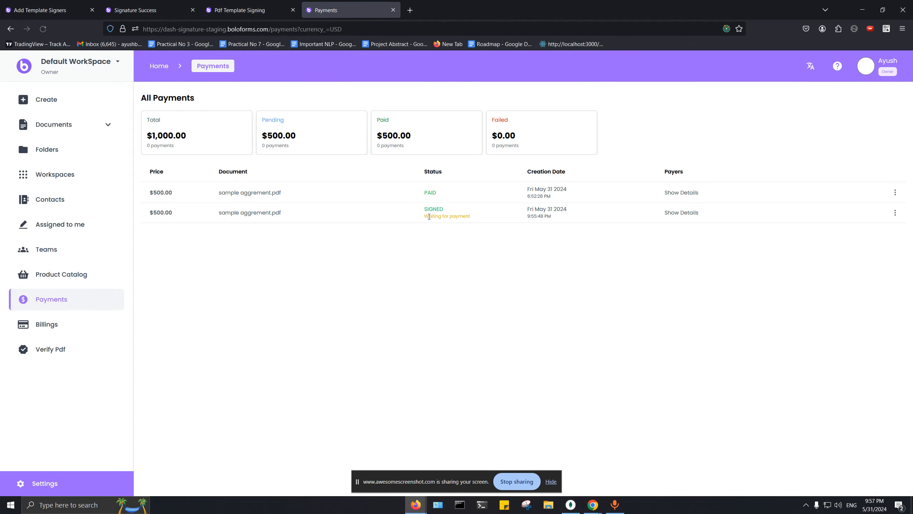
{"action": "left_click_drag", "start_coordinate": [422, 213], "coordinate": [485, 215]}
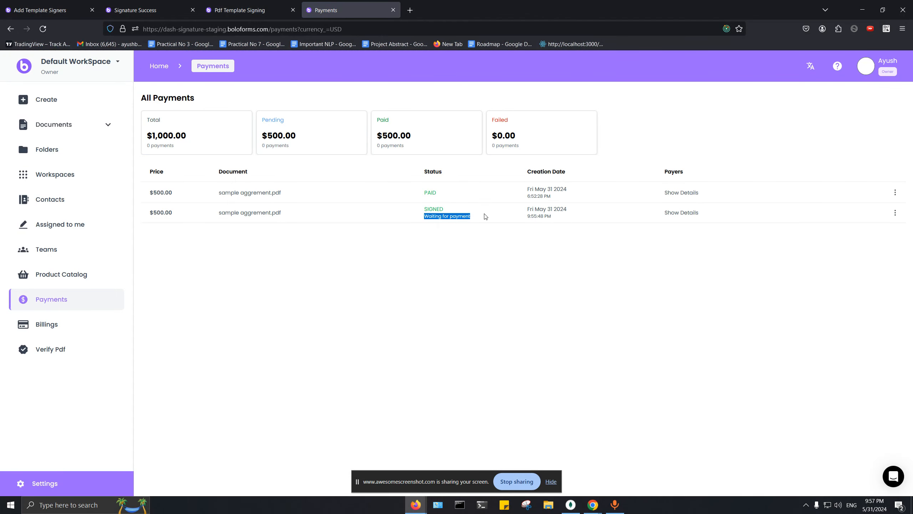
Start the Payer's one-time $500 payment from the signed agreement and continue to the payment checkout
{"action": "left_click", "coordinate": [224, 3]}
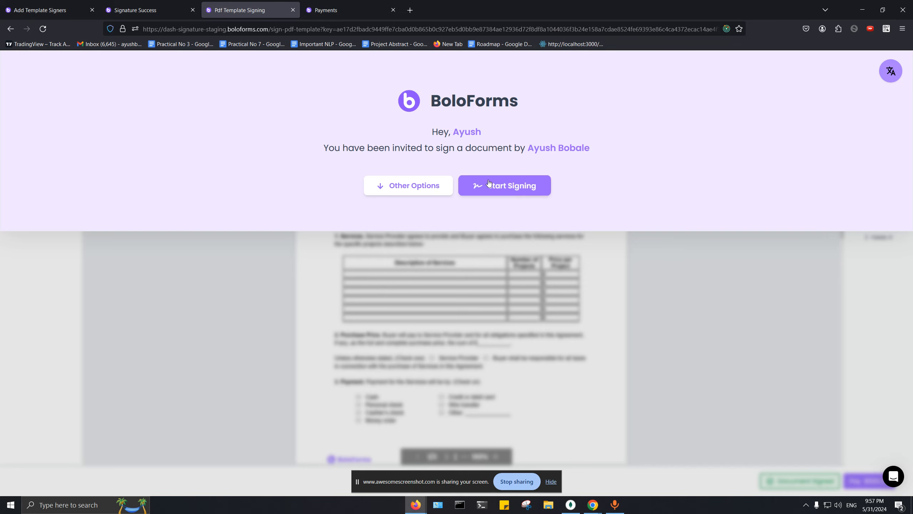
{"action": "left_click", "coordinate": [508, 187]}
{"action": "left_click", "coordinate": [867, 483]}
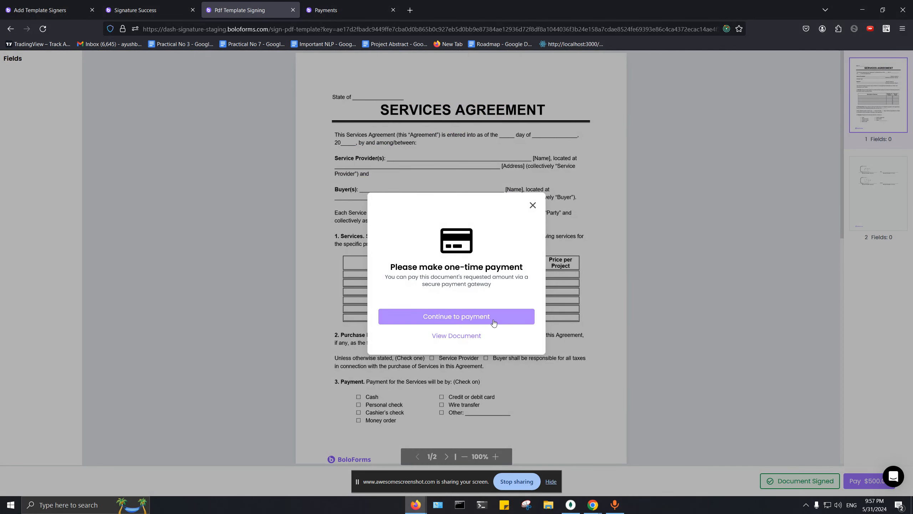
{"action": "left_click", "coordinate": [493, 321]}
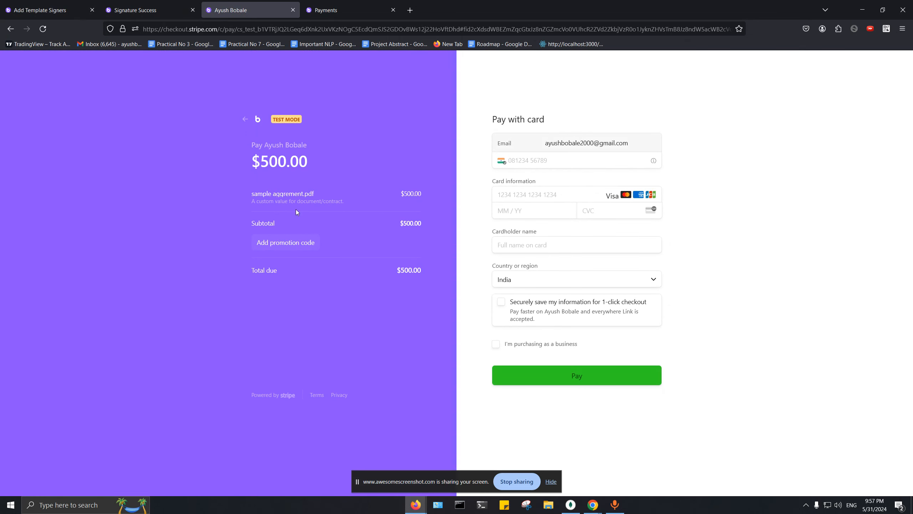
{"action": "key", "text": "alt+Tab"}
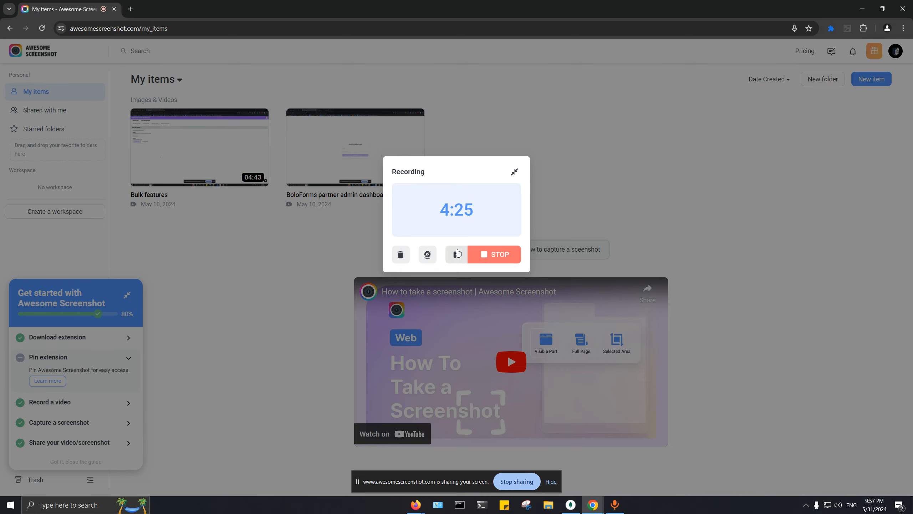
{"action": "key", "text": "alt+Tab"}
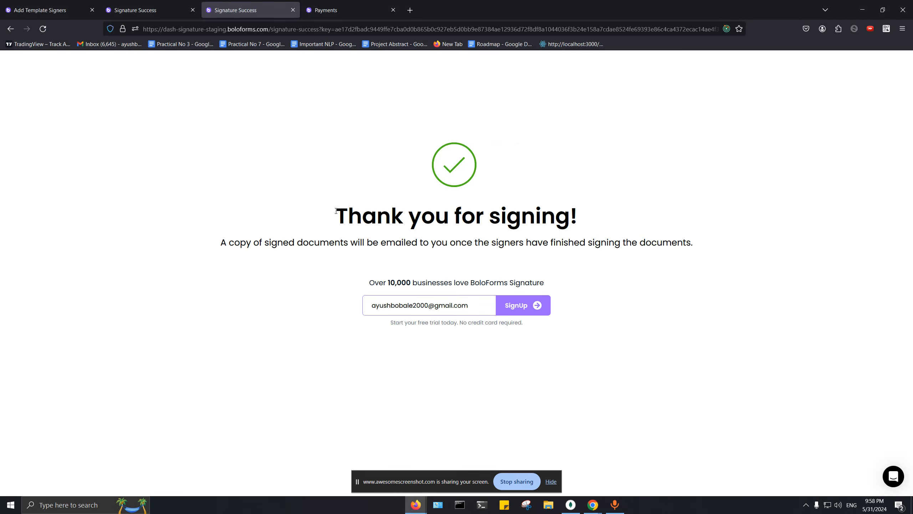
Refresh the payments overview and check the latest sample aggrement.pdf payment's status after checkout
{"action": "left_click", "coordinate": [331, 10]}
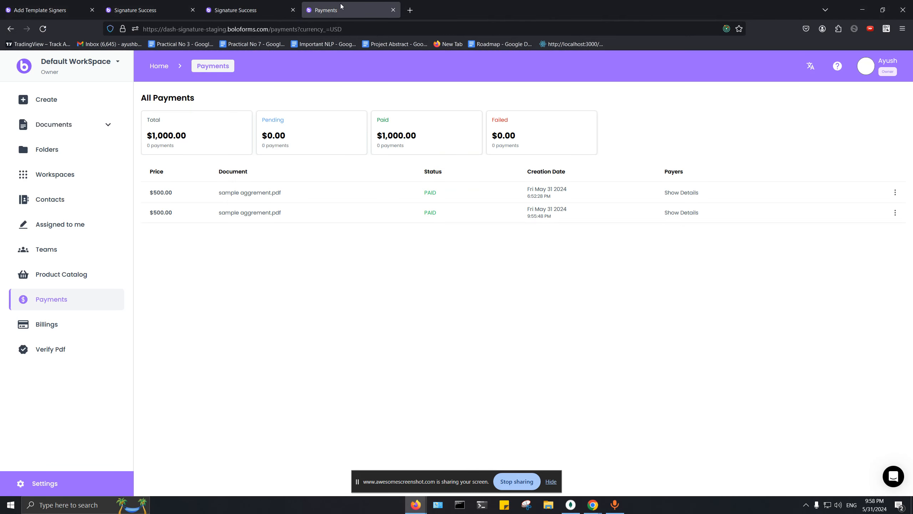
{"action": "left_click", "coordinate": [43, 29]}
{"action": "double_click", "coordinate": [432, 213]}
Open the responses of the most recent sample aggrement.pdf among the PDF templates to review its signing and payment status
{"action": "left_click", "coordinate": [82, 126]}
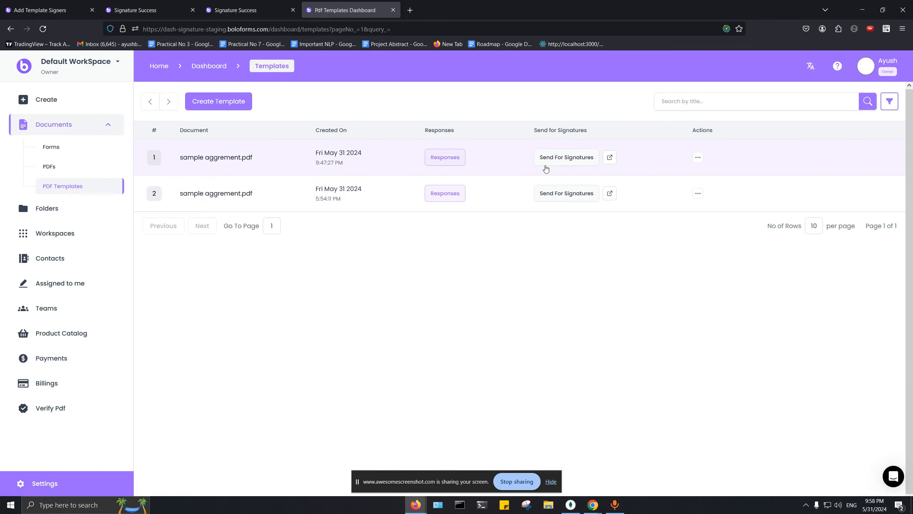
{"action": "left_click", "coordinate": [455, 163]}
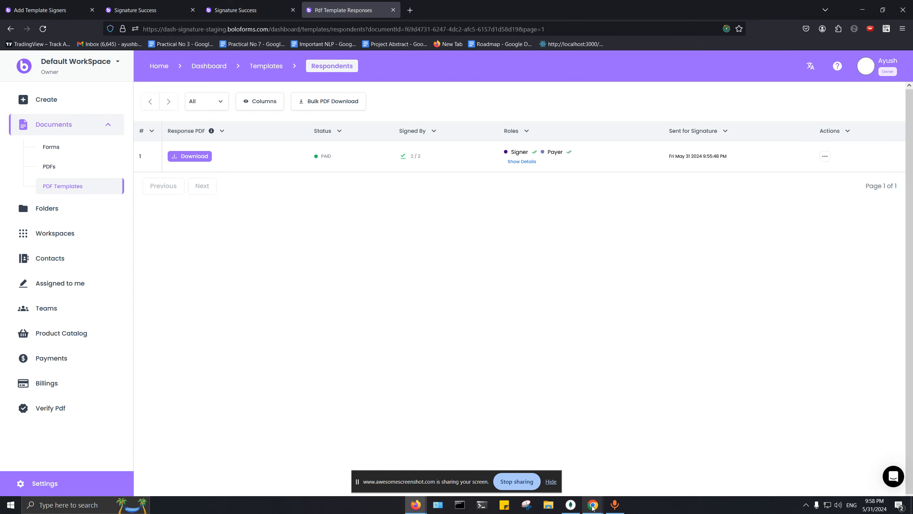
{"action": "mouse_move", "coordinate": [592, 505]}
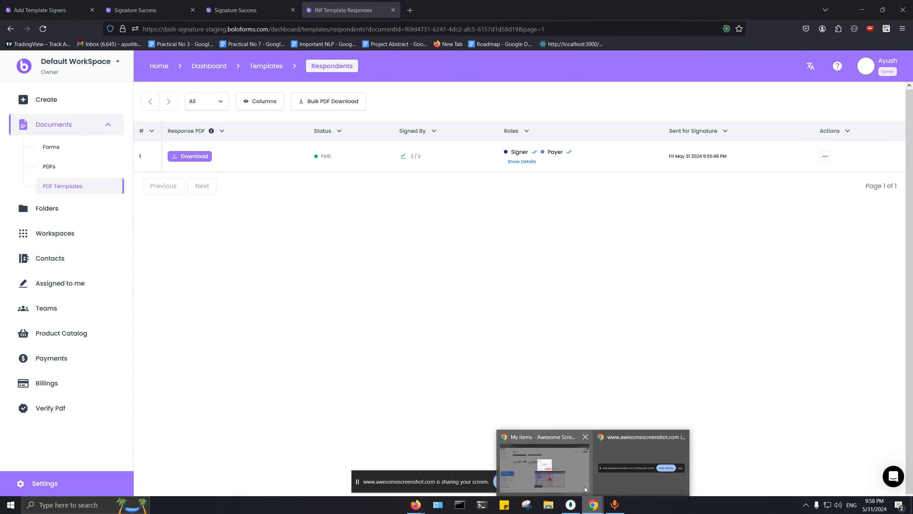
{"action": "left_click", "coordinate": [584, 485]}
{"action": "key", "text": "alt+Tab"}
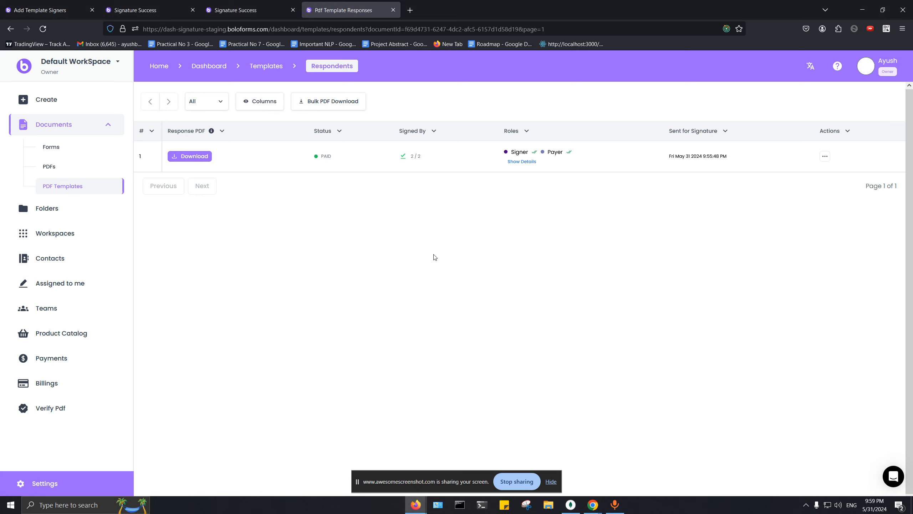
{"action": "mouse_move", "coordinate": [593, 504]}
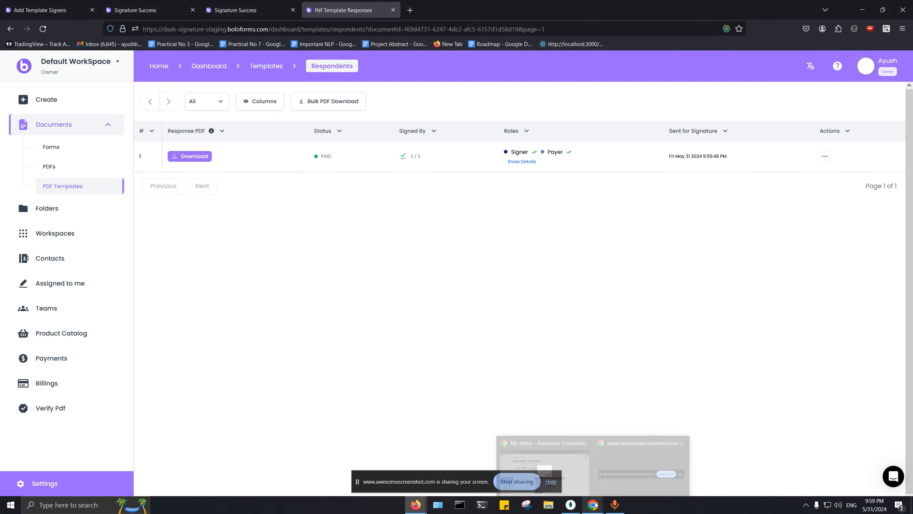